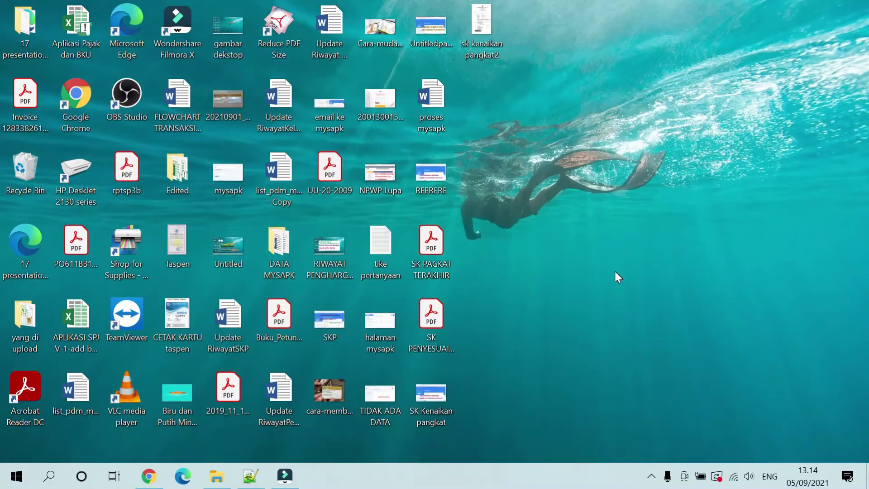
Step: Search YouTube for 'buguru titik' and open the BuGuru Titik channel
left_click(152, 476)
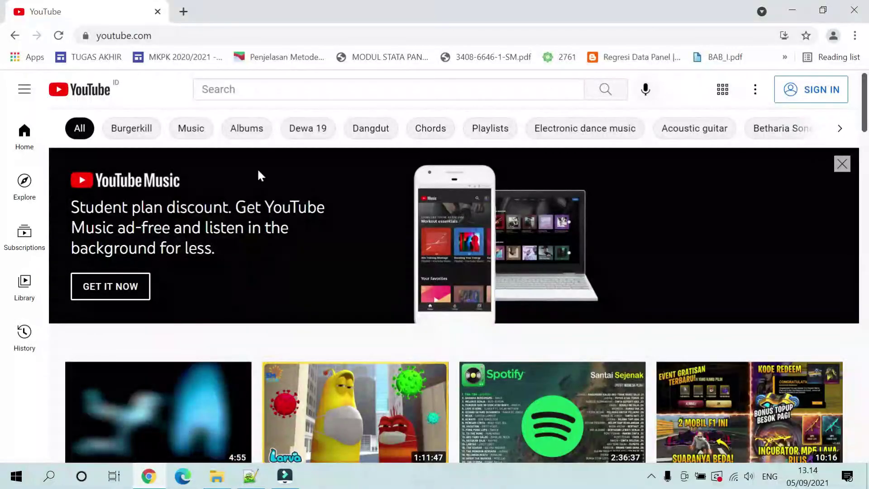
left_click(244, 91)
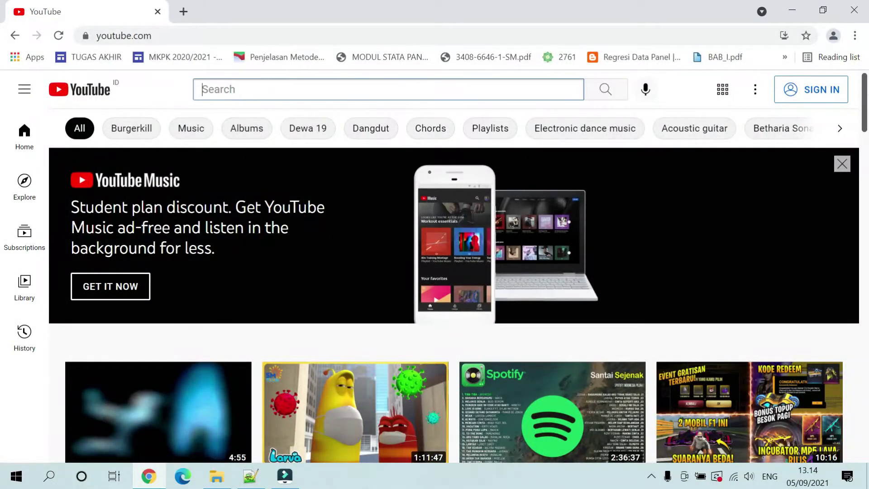
type("bugur")
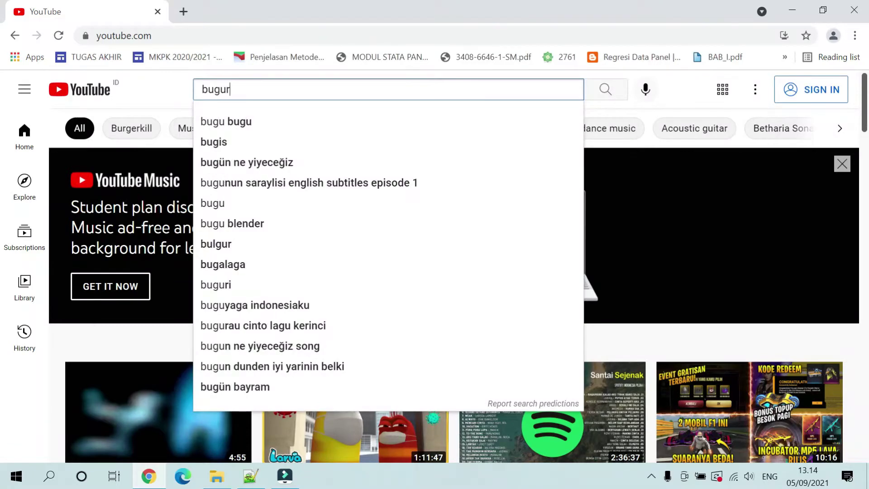
type("u titik")
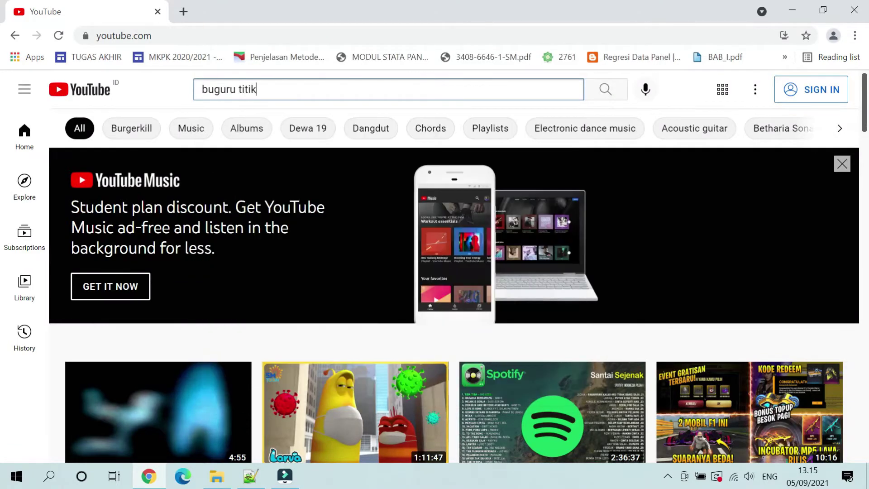
key("Return")
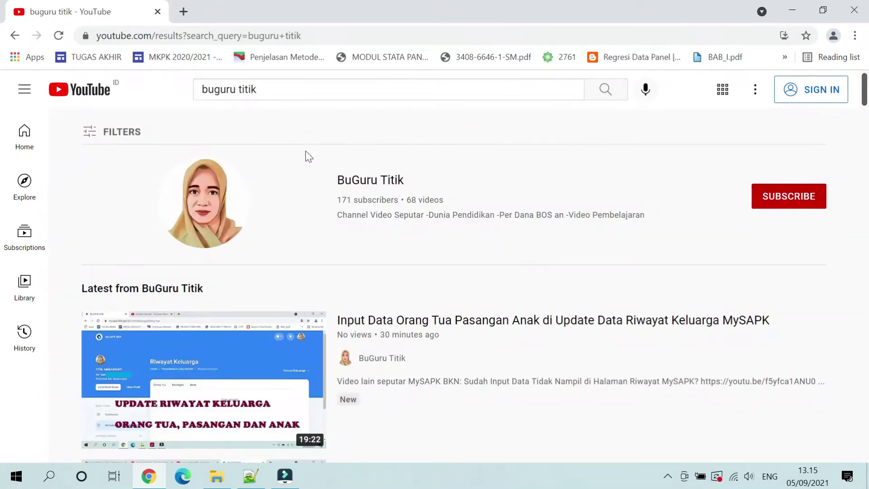
left_click(249, 222)
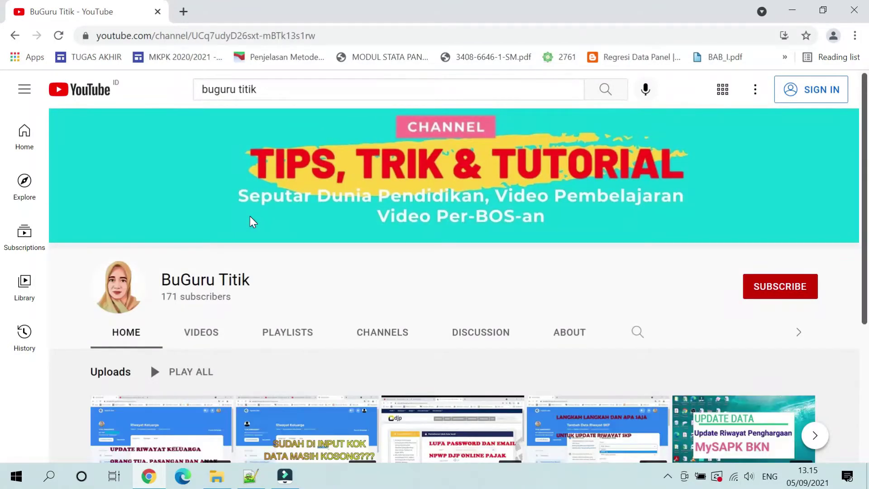
Step: Open the channel's Seputar MySAPK playlist from its playlists and browse its videos
scroll(250, 218, "down", 1)
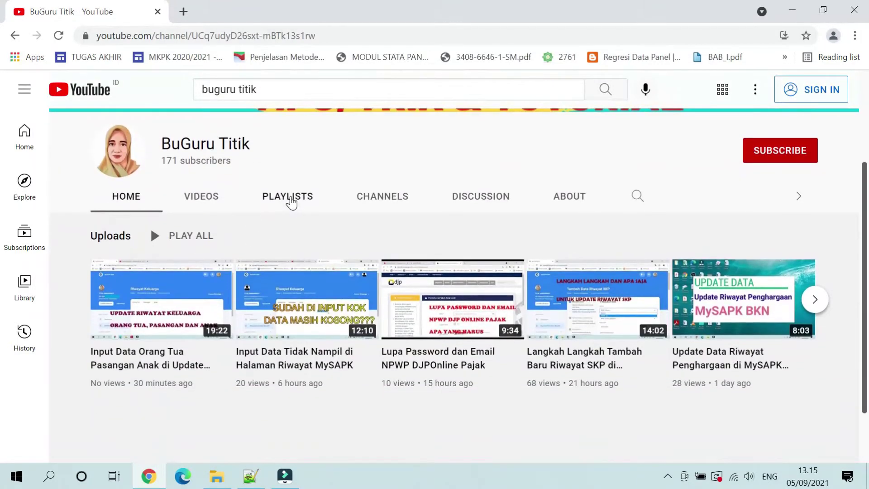
left_click(290, 200)
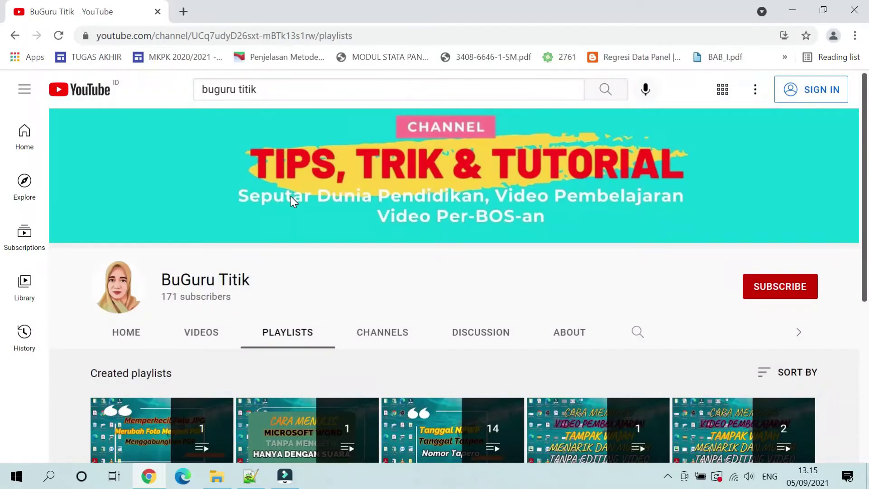
scroll(290, 199, "down", 1)
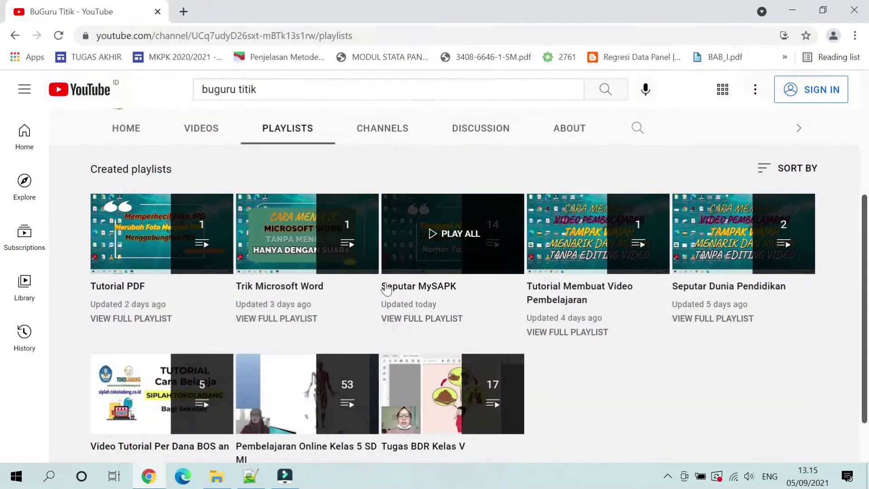
left_click(398, 319)
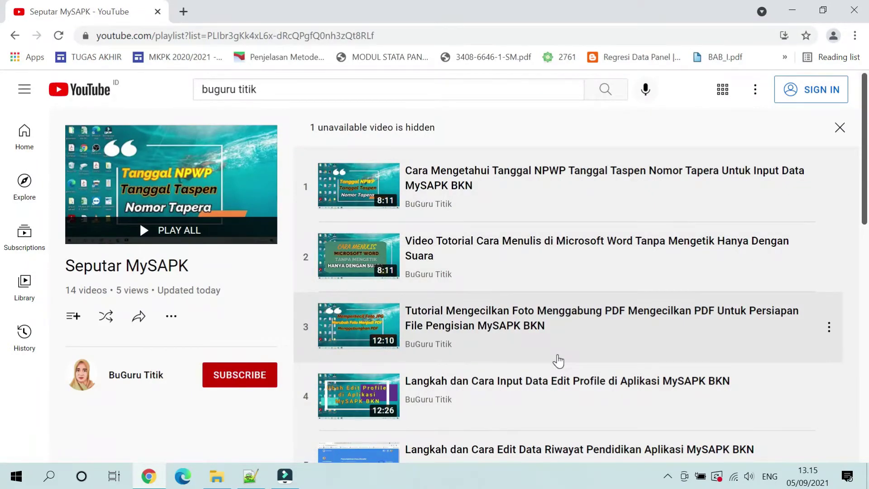
scroll(534, 381, "down", 7)
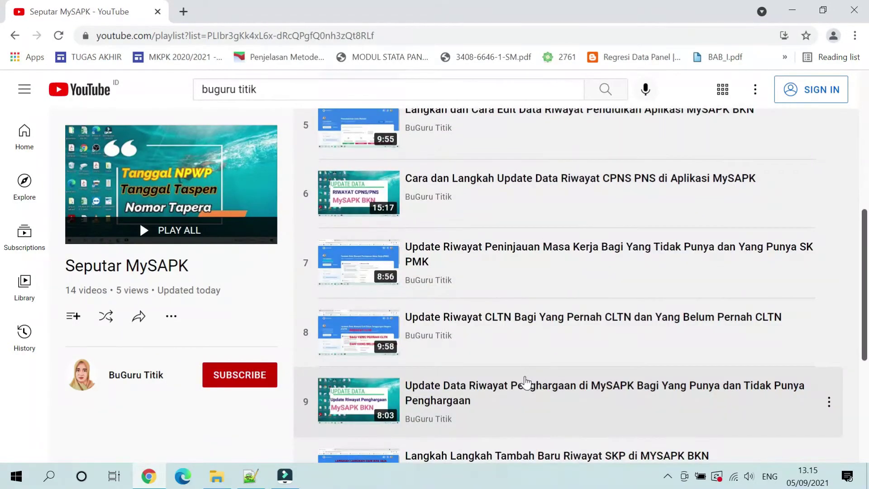
scroll(525, 383, "down", 5)
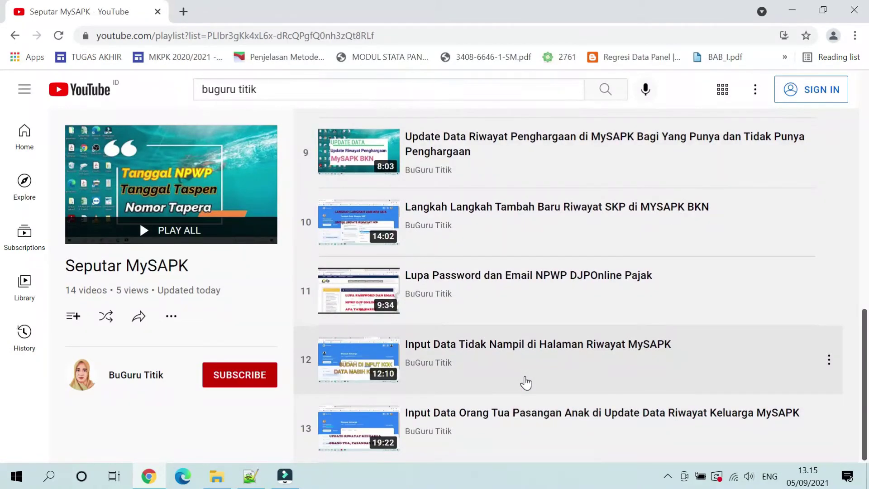
scroll(525, 383, "up", 10)
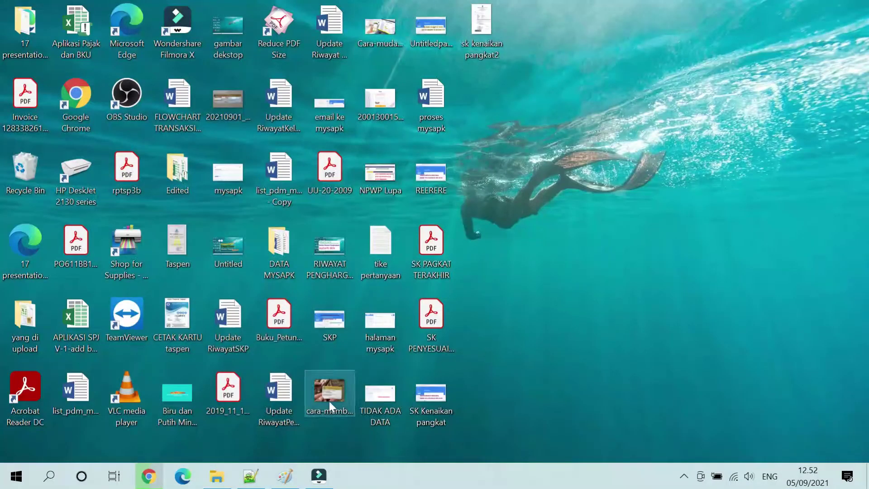
Step: Load mysapk.bkn.go.id in a new browser tab using the address-bar suggestion
left_click(161, 476)
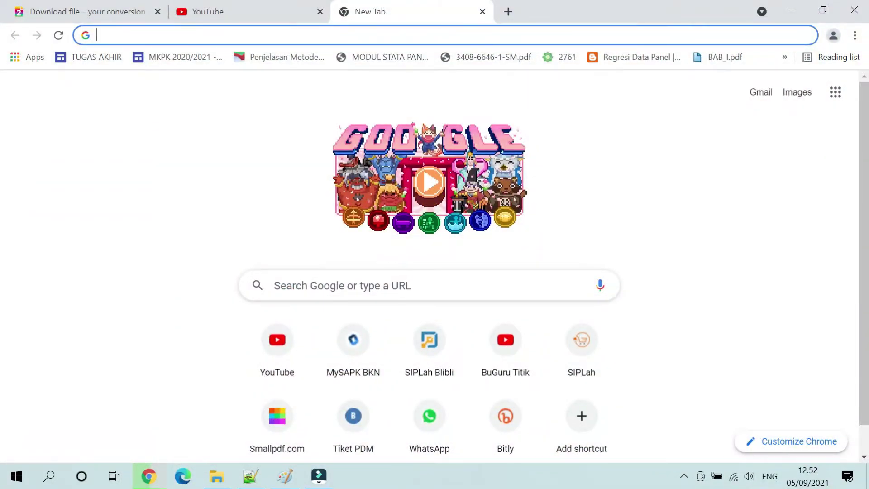
type("my")
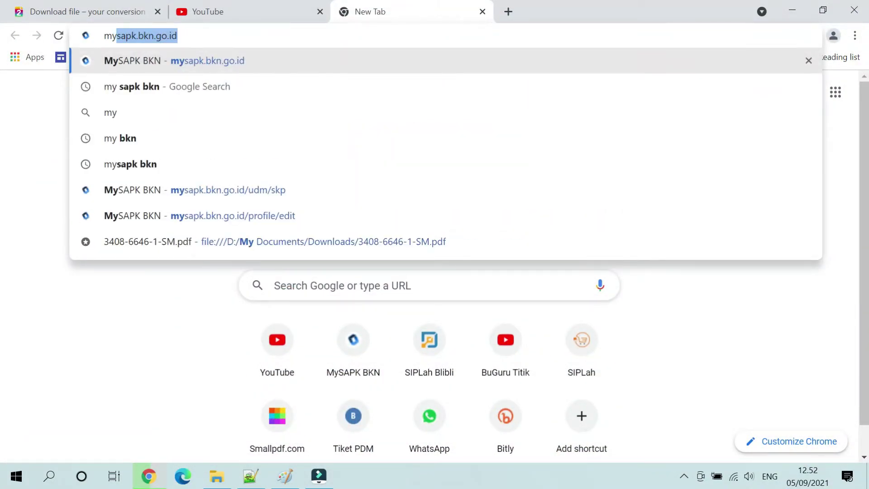
key("End")
key("Return")
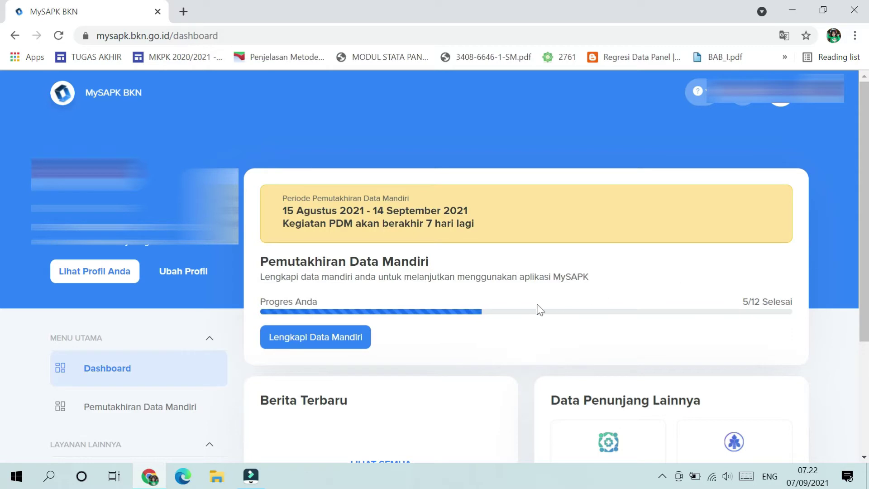
Step: Open Pemutakhiran Data Mandiri, look through the category cards, and open Riwayat Organisasi
left_click(196, 425)
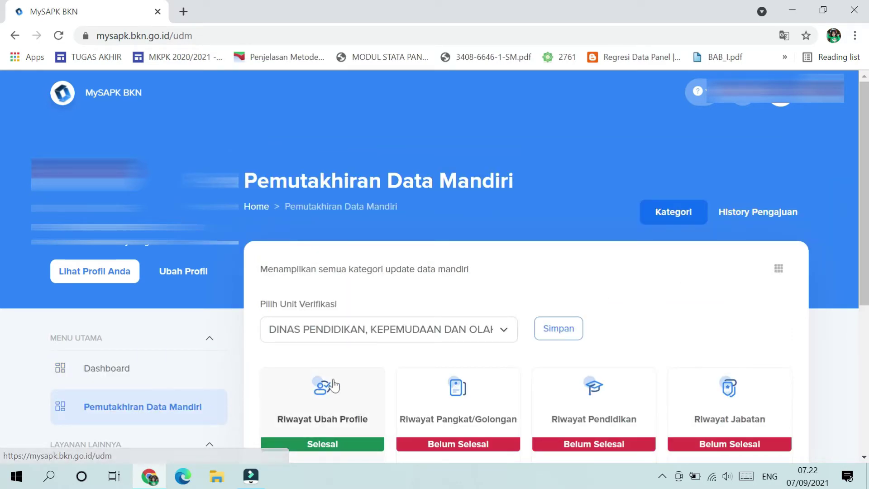
scroll(525, 365, "down", 3)
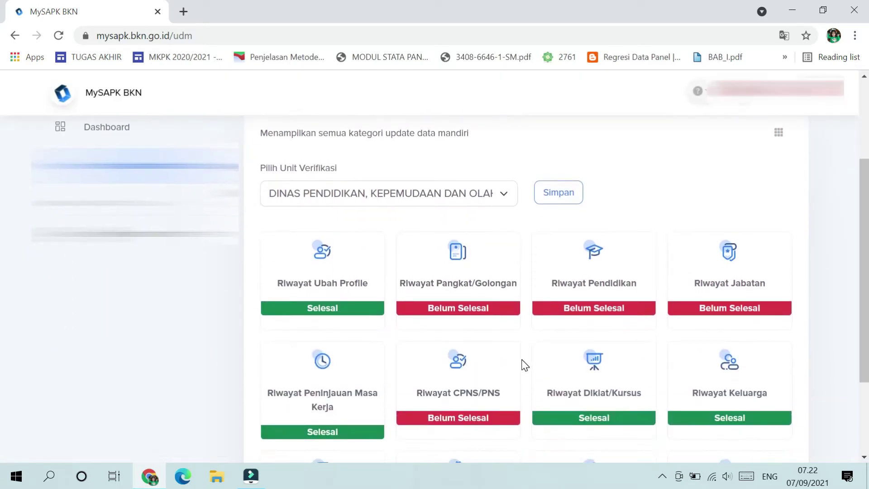
scroll(525, 364, "down", 3)
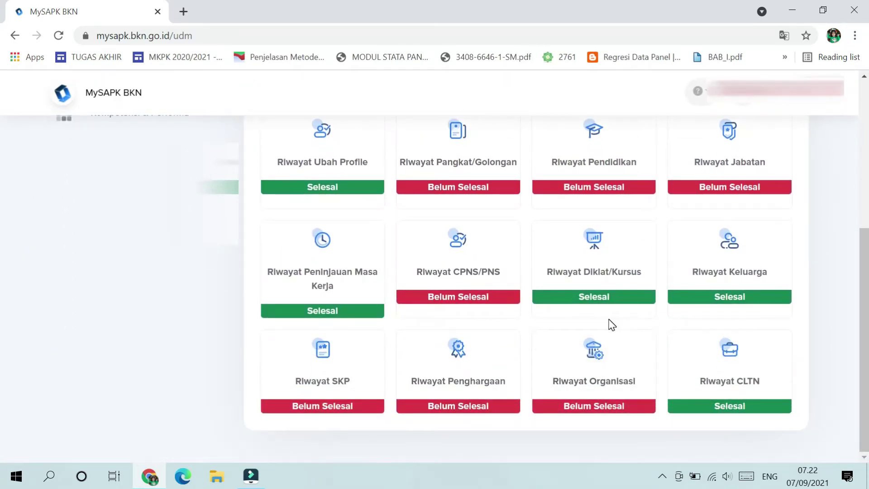
left_click(606, 376)
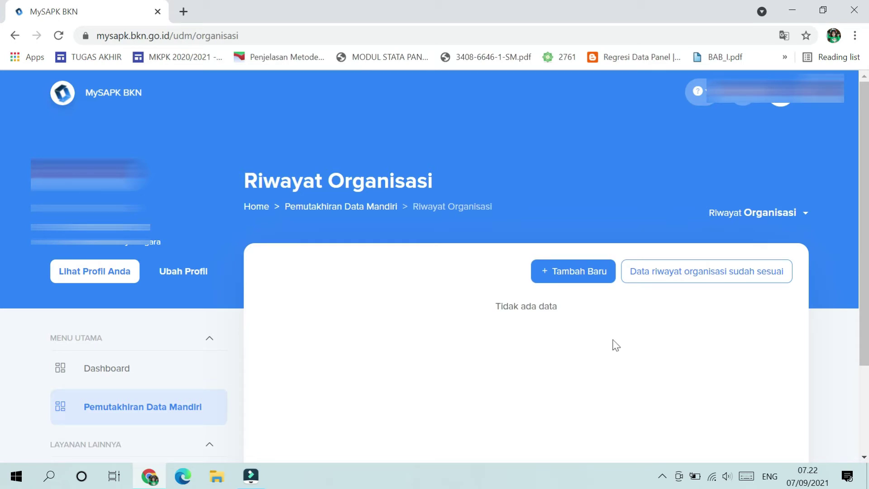
Step: Mark 'Data riwayat organisasi sudah sesuai' and confirm with Iya in the Konfirmasi dialog
left_click(665, 282)
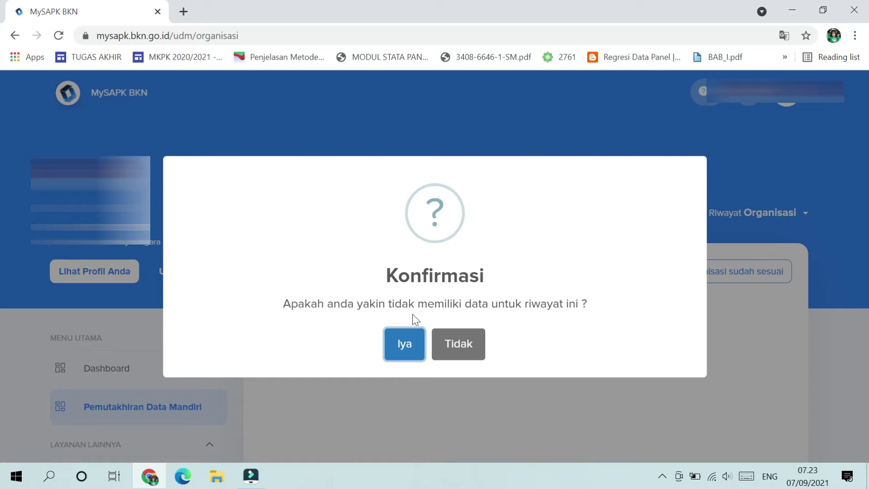
left_click(406, 348)
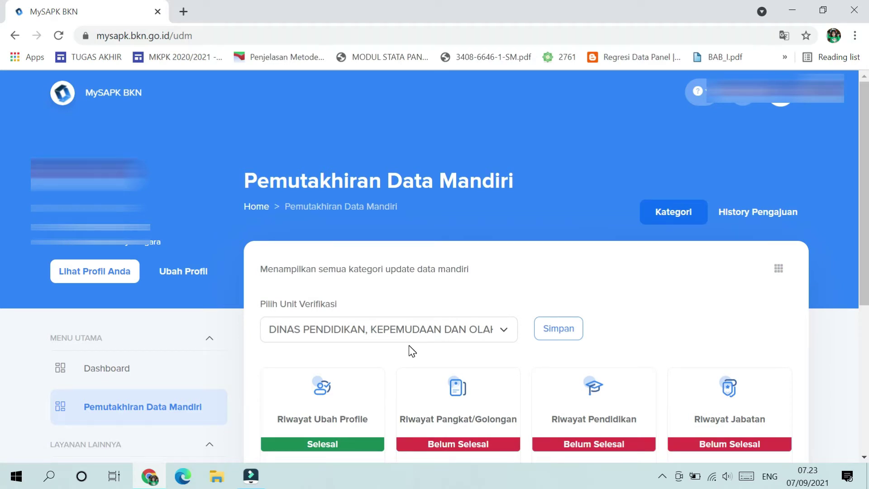
Step: Scroll through the Pemutakhiran Data Mandiri category cards
scroll(411, 351, "down", 5)
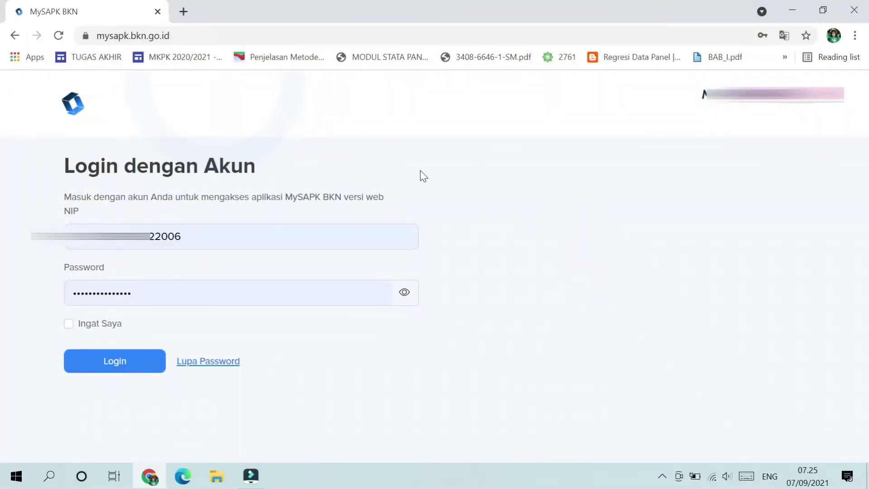
Step: Sign in with the saved credentials, then open the Riwayat Organisasi card from Pemutakhiran Data Mandiri
left_click(135, 369)
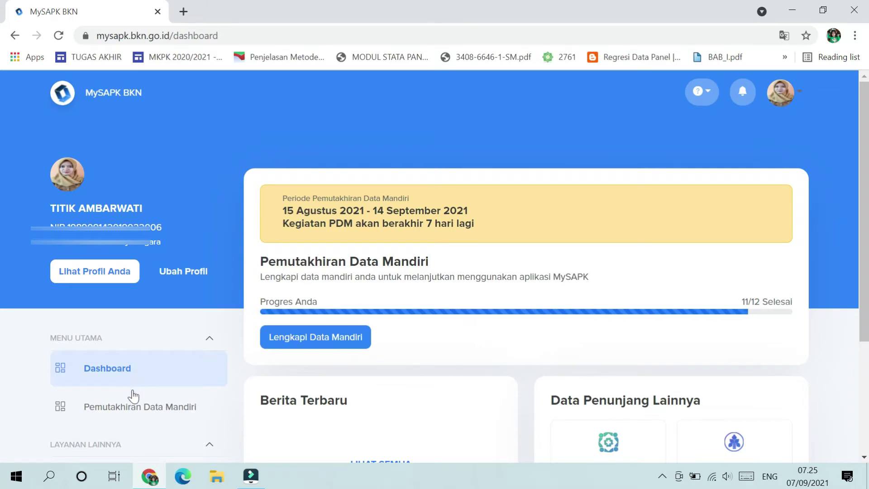
left_click(127, 414)
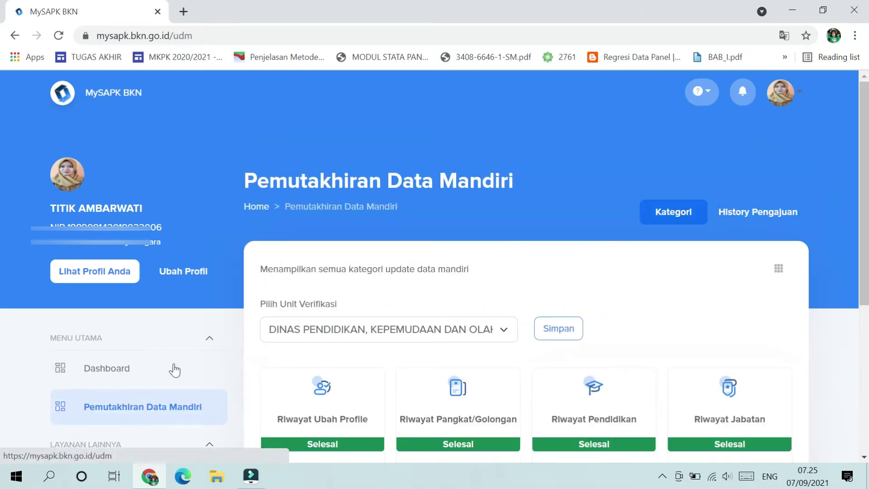
scroll(175, 369, "down", 2)
scroll(398, 267, "down", 5)
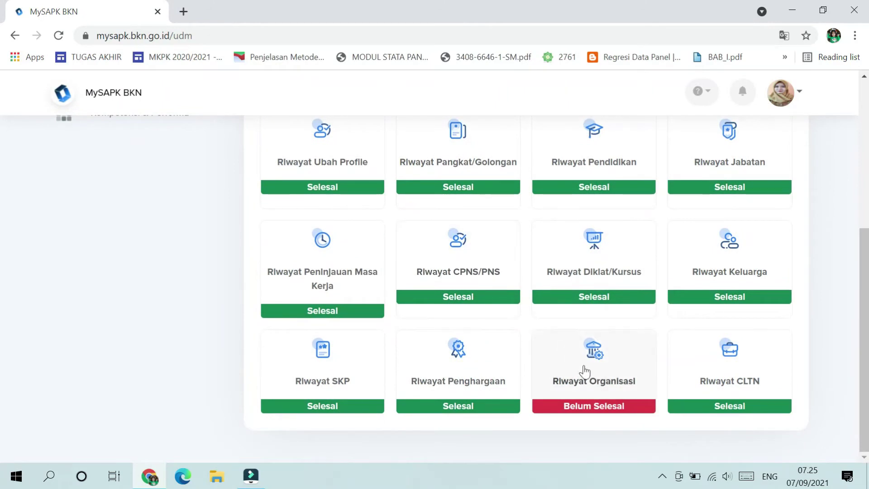
left_click(587, 373)
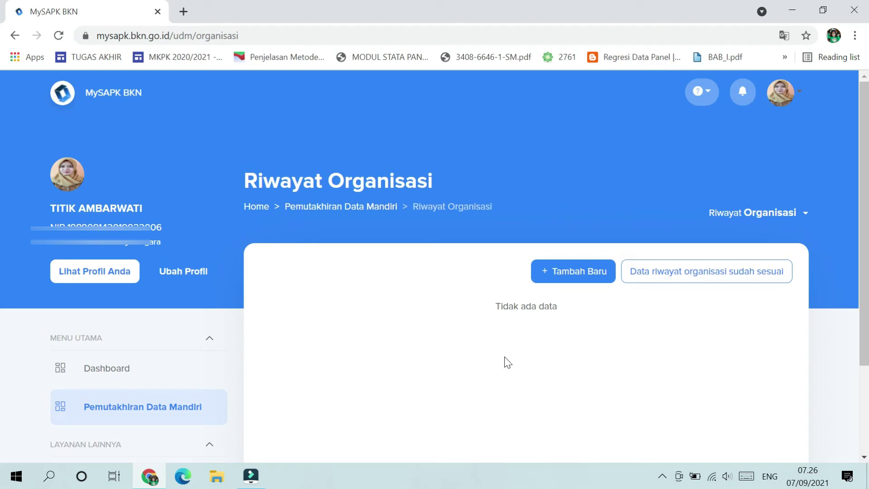
Step: Add a new organisation entry with Nama Organisasi 'PGRI' and Jabatan Dalam Organisasi 'Anggota'
left_click(564, 280)
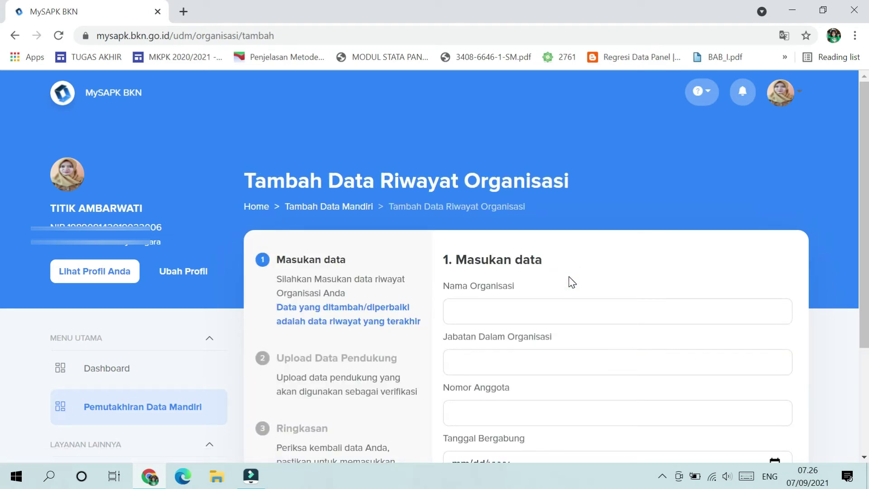
left_click(547, 311)
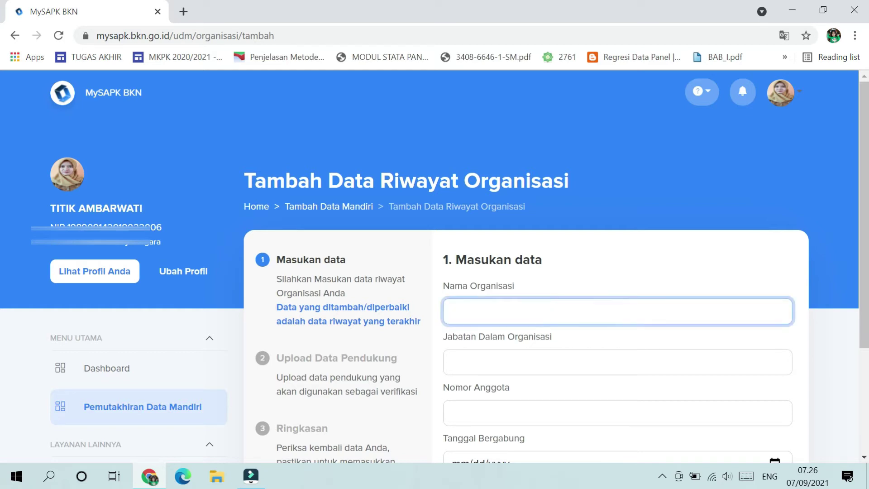
type("PGRI")
left_click(544, 362)
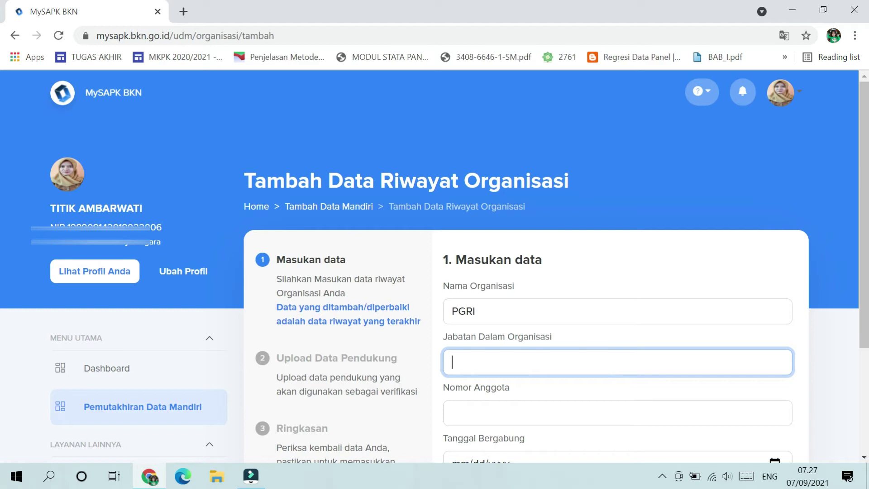
type("anggota")
left_click(458, 362)
key("BackSpace")
type("A")
key("End")
scroll(437, 365, "down", 1)
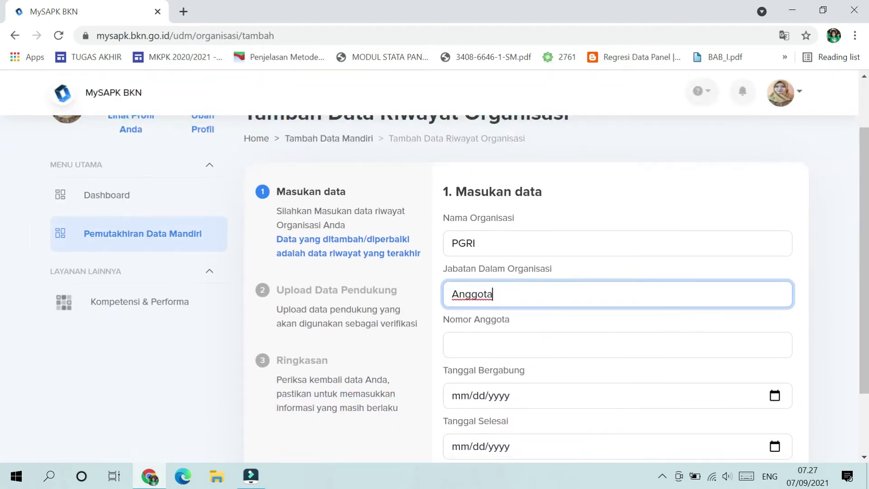
key("Tab")
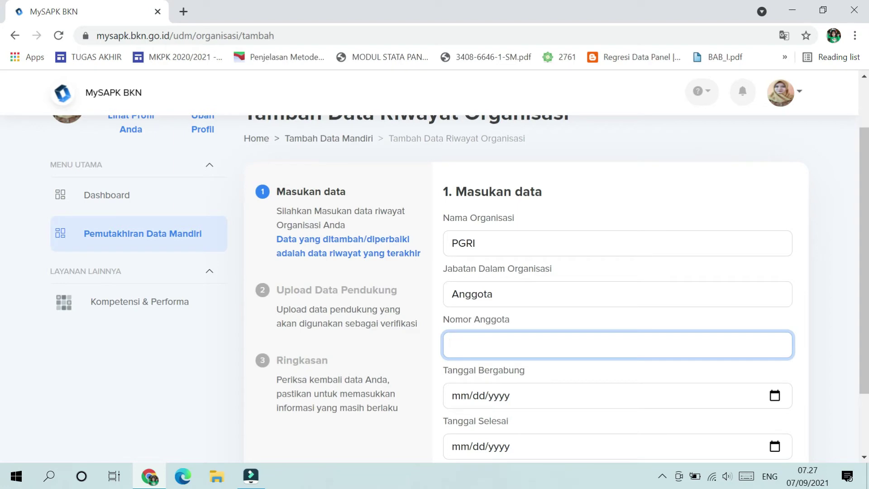
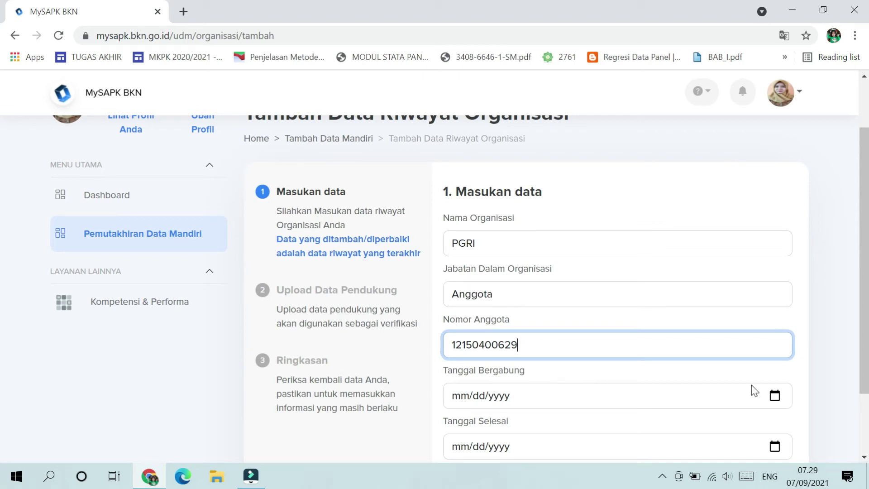
Step: Pick 14 August 2019 (08/14/2019) as the Tanggal Bergabung from the calendar
left_click(774, 395)
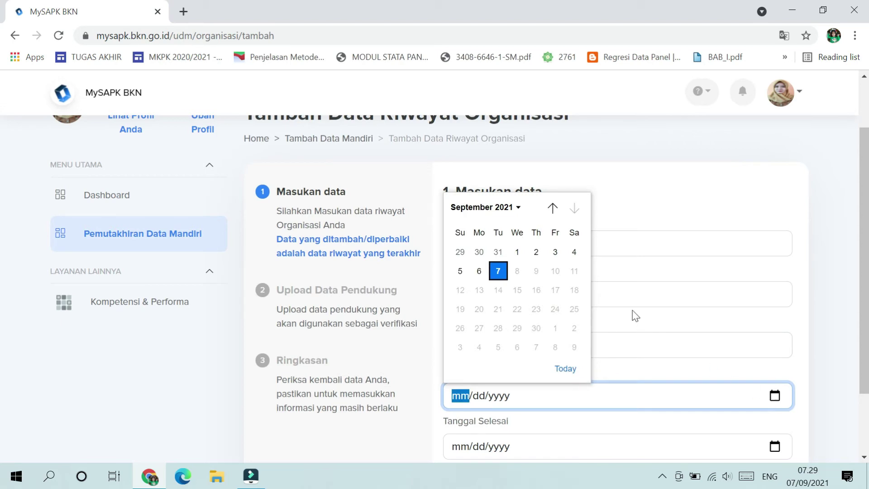
left_click(517, 207)
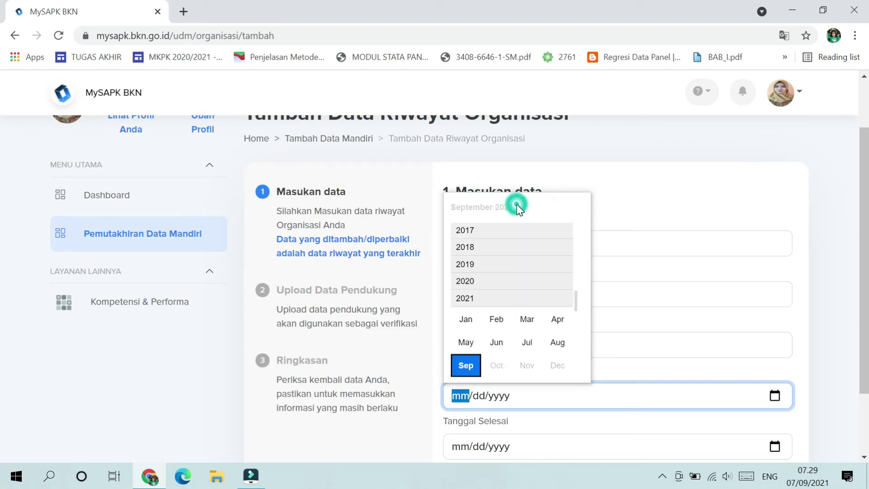
left_click(470, 265)
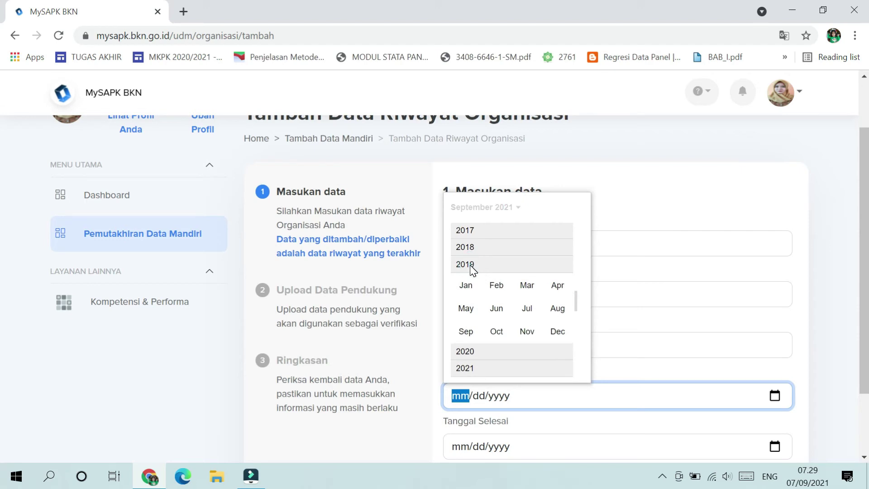
left_click(558, 308)
left_click(520, 295)
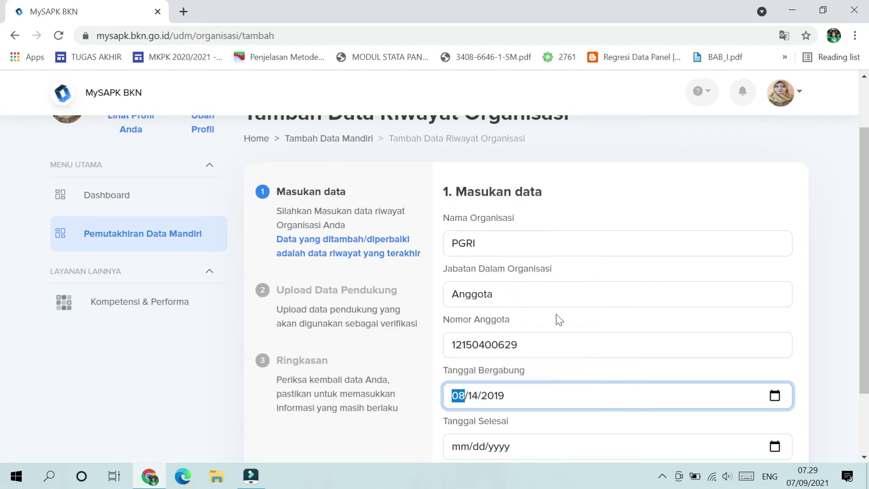
scroll(707, 366, "down", 2)
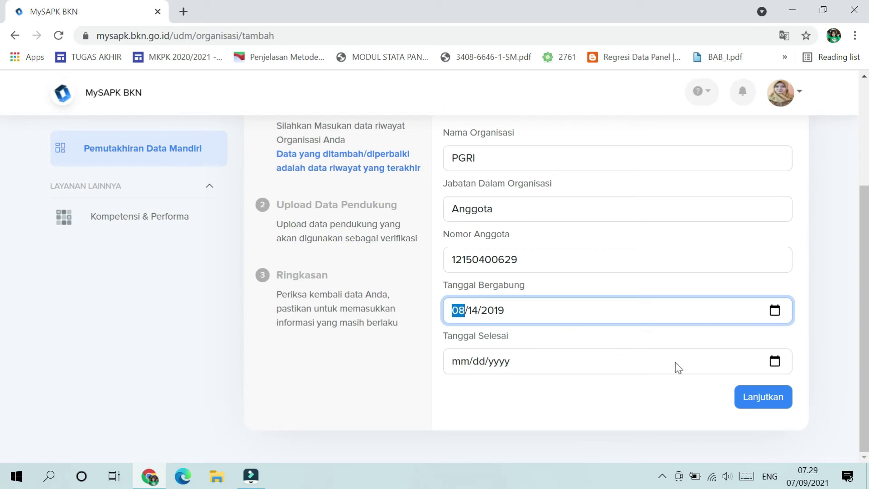
Step: Upload the CamScanner PDF as Dok SK Organisasi and continue to the Ringkasan summary
left_click(782, 396)
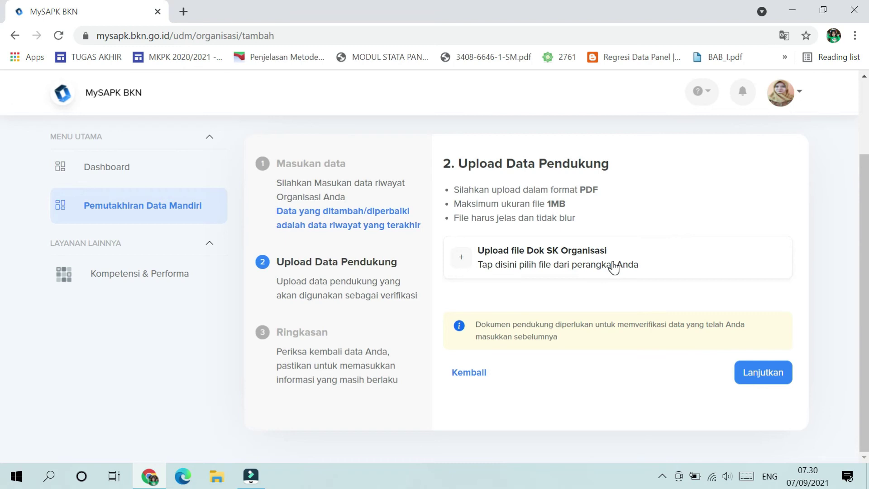
left_click(614, 267)
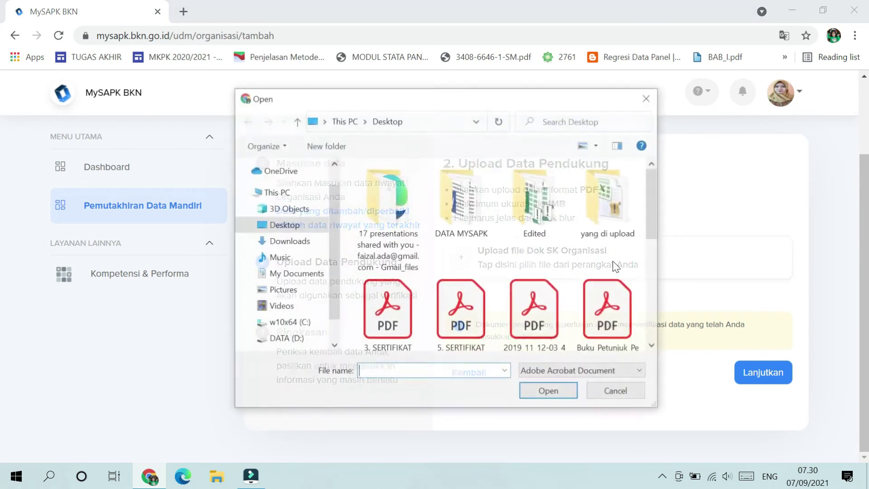
scroll(442, 260, "down", 2)
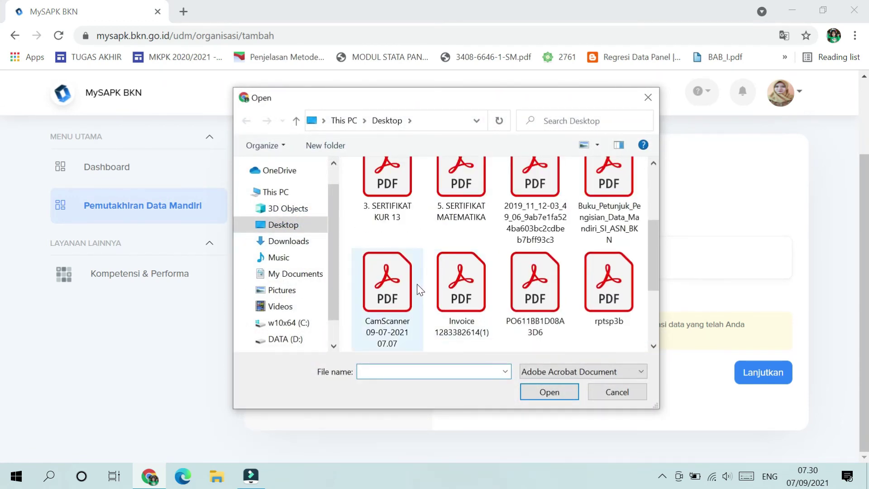
double_click(398, 291)
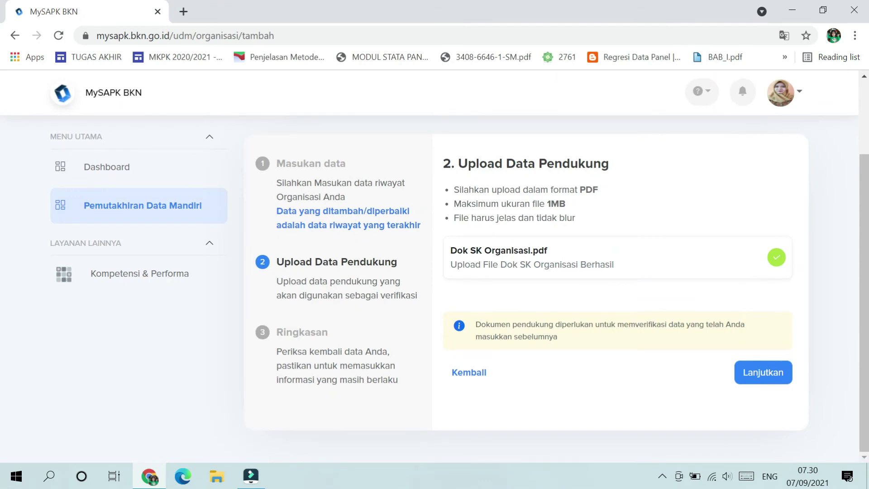
left_click(758, 378)
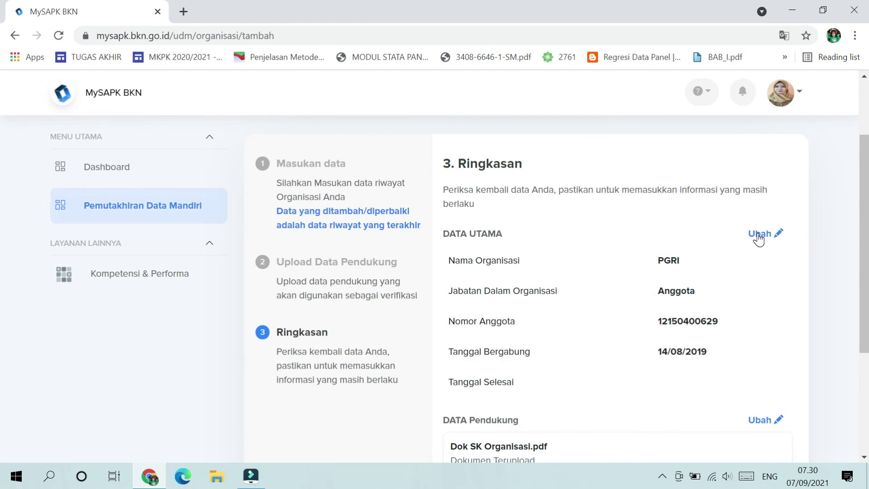
Step: Tick the data-correctness declaration, send the Organisasi proposal with Kirim, and view submission history
scroll(771, 293, "down", 1)
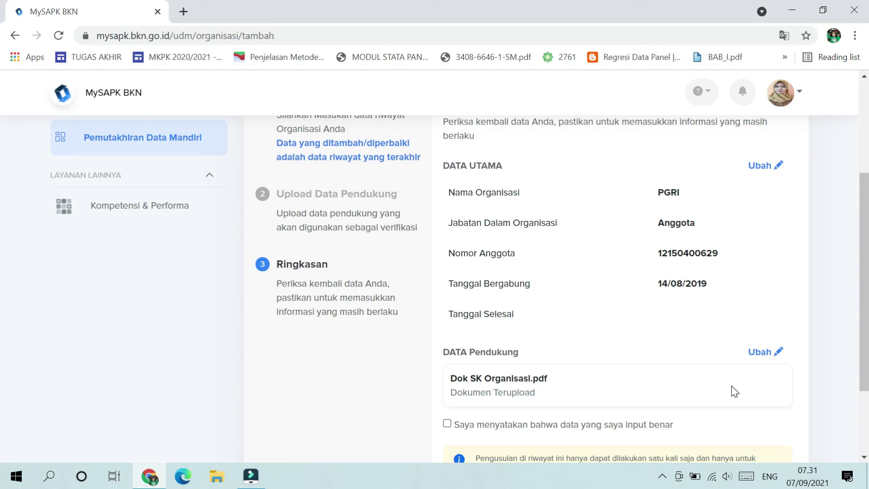
scroll(694, 401, "down", 1)
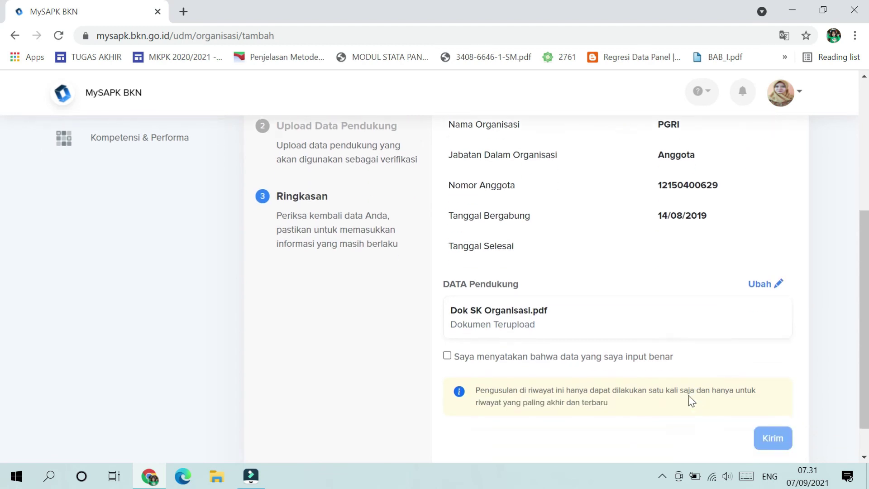
left_click(448, 356)
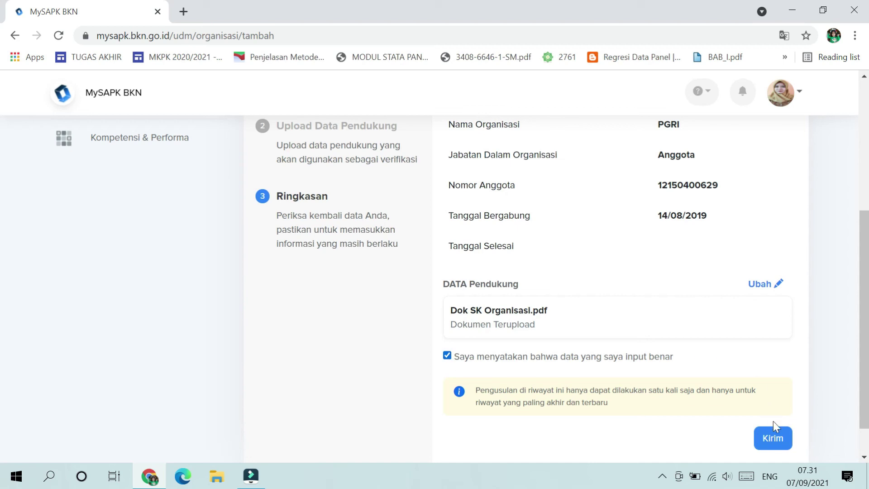
left_click(774, 438)
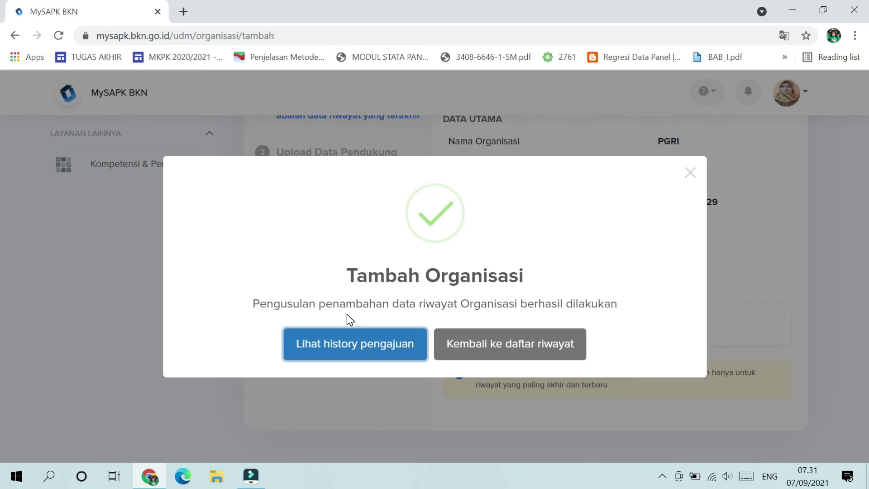
left_click(362, 348)
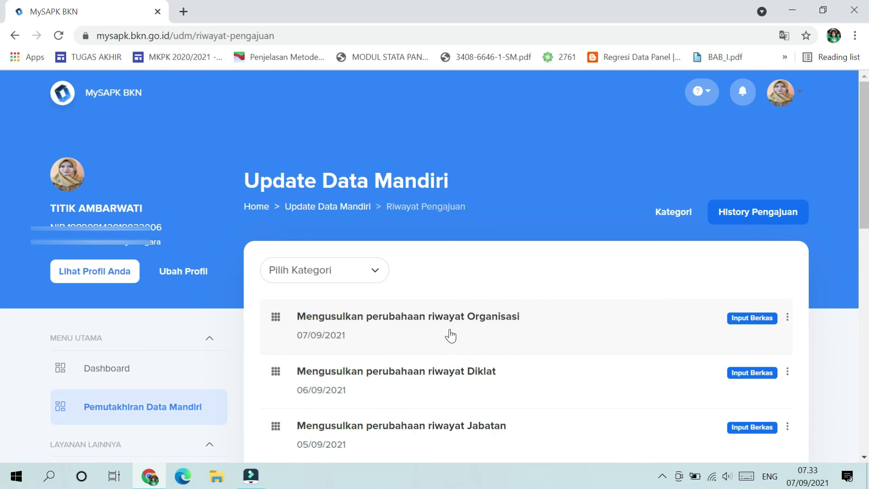
Step: Return to the Kategori tab and scroll to the twelve category cards, all showing Selesai
left_click(668, 220)
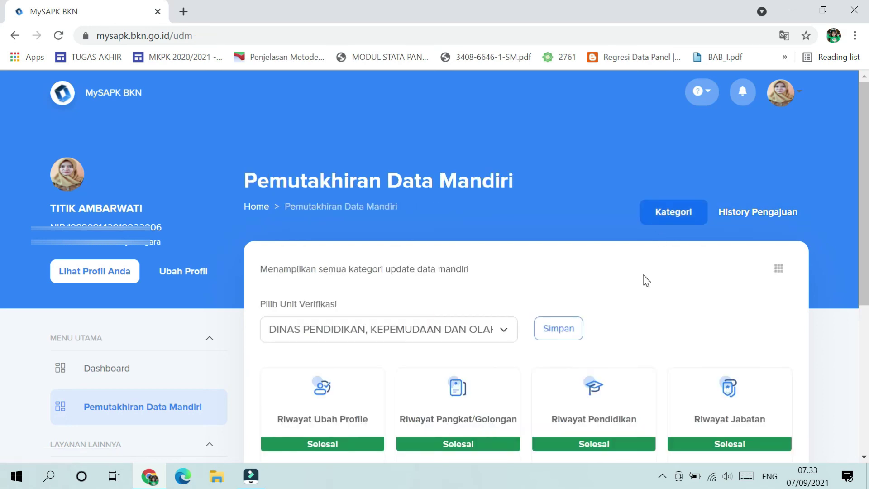
scroll(642, 283, "down", 5)
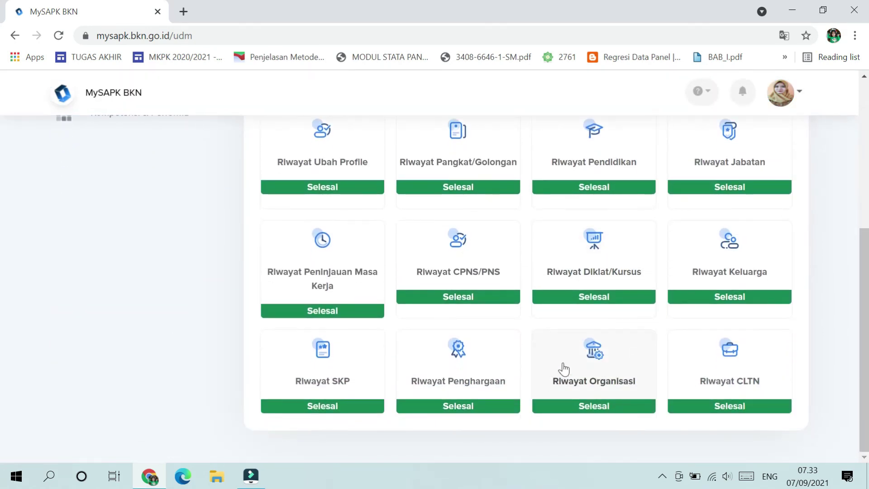